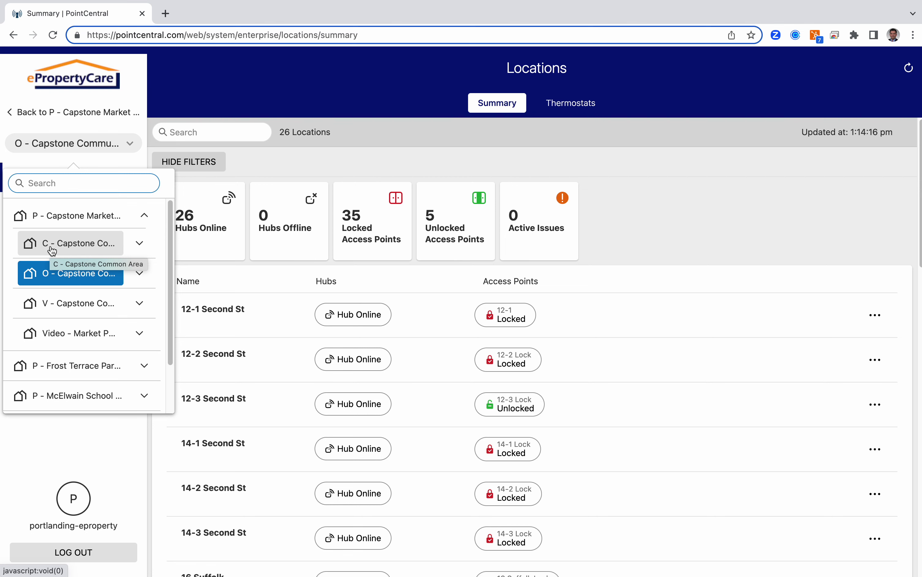
Step: Dismiss the property list, browse the locations, and switch to thermostat status for all 26 locations
{"action": "left_click", "coordinate": [660, 236]}
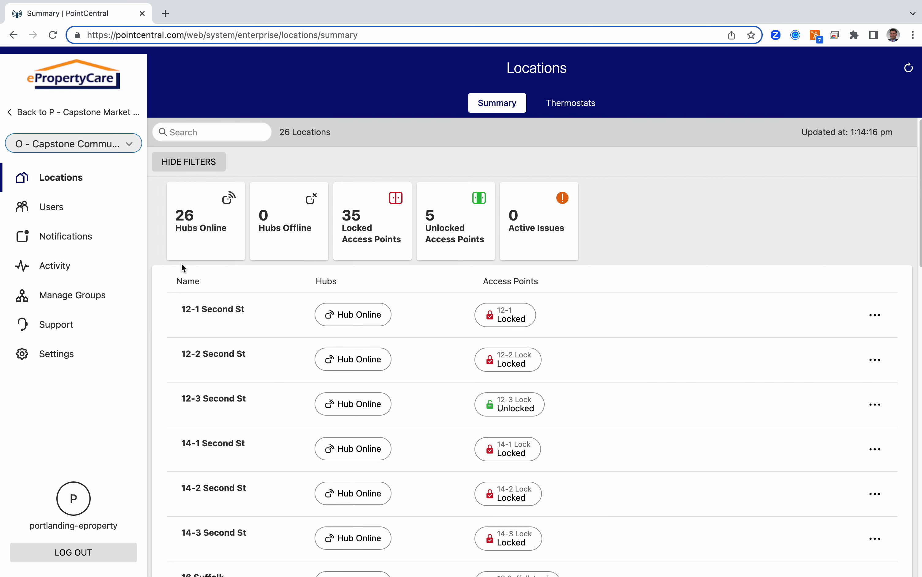
{"action": "scroll", "coordinate": [350, 317], "scroll_direction": "down", "scroll_amount": 1}
{"action": "scroll", "coordinate": [295, 296], "scroll_direction": "down", "scroll_amount": 1}
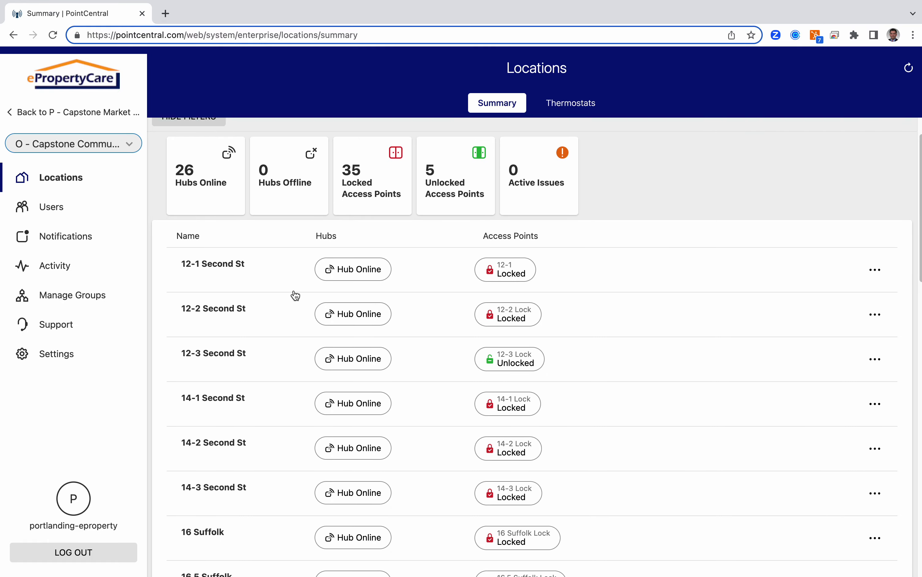
{"action": "scroll", "coordinate": [296, 294], "scroll_direction": "down", "scroll_amount": 10}
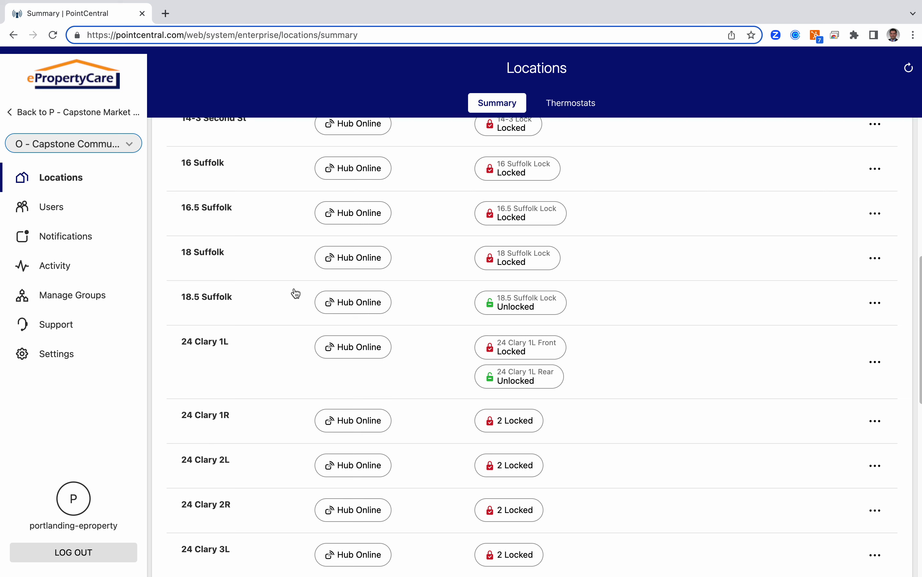
{"action": "scroll", "coordinate": [295, 293], "scroll_direction": "down", "scroll_amount": 14}
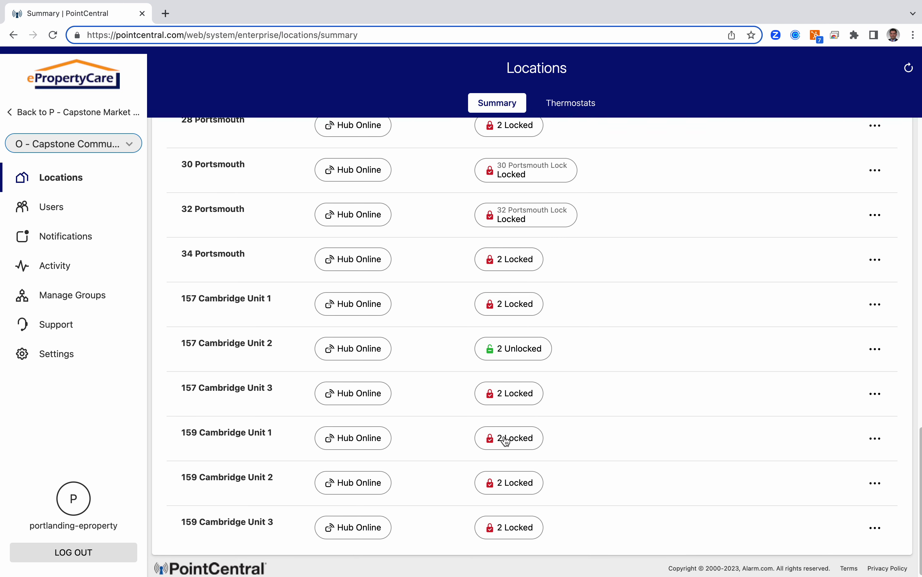
{"action": "left_click", "coordinate": [569, 111]}
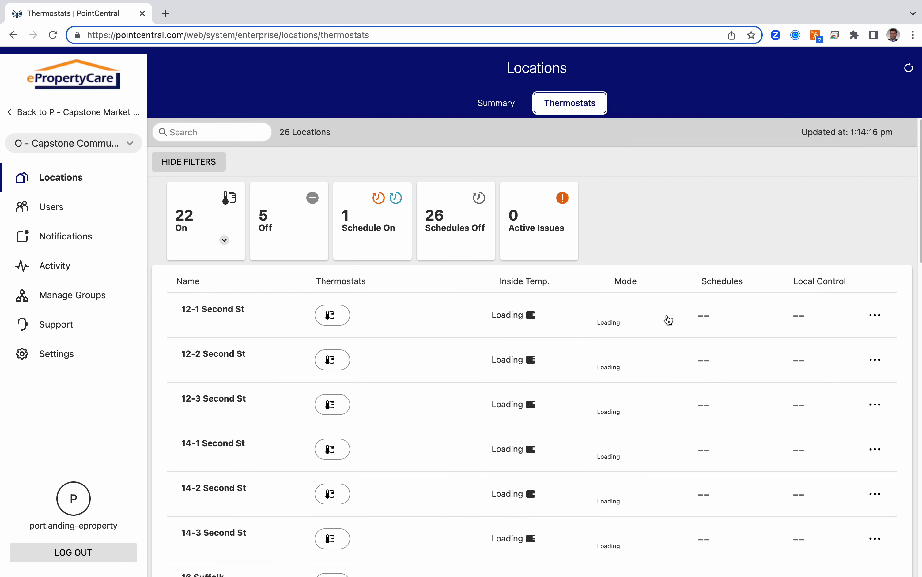
Step: Open the list of 74 users and expand the Capstone Market group in the property dropdown
{"action": "scroll", "coordinate": [582, 350], "scroll_direction": "down", "scroll_amount": 16}
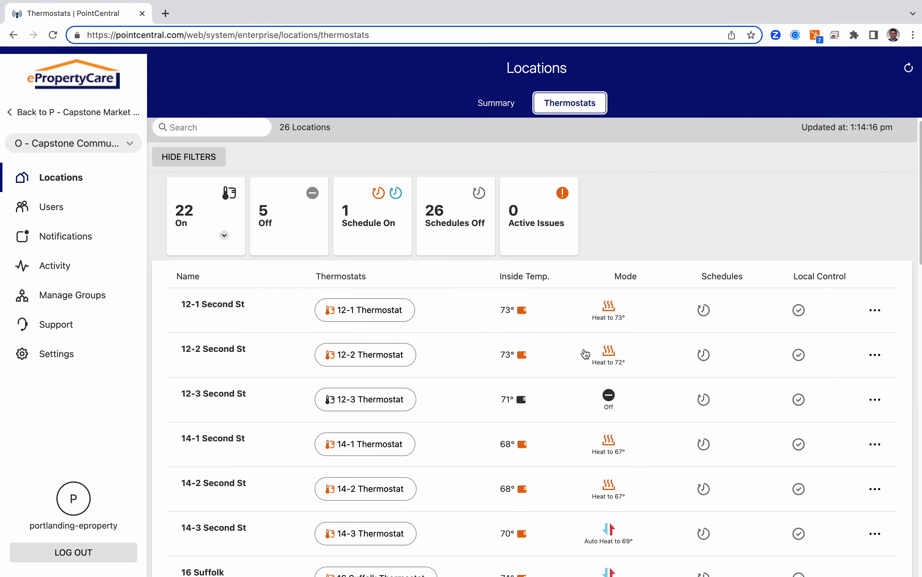
{"action": "scroll", "coordinate": [582, 351], "scroll_direction": "down", "scroll_amount": 7}
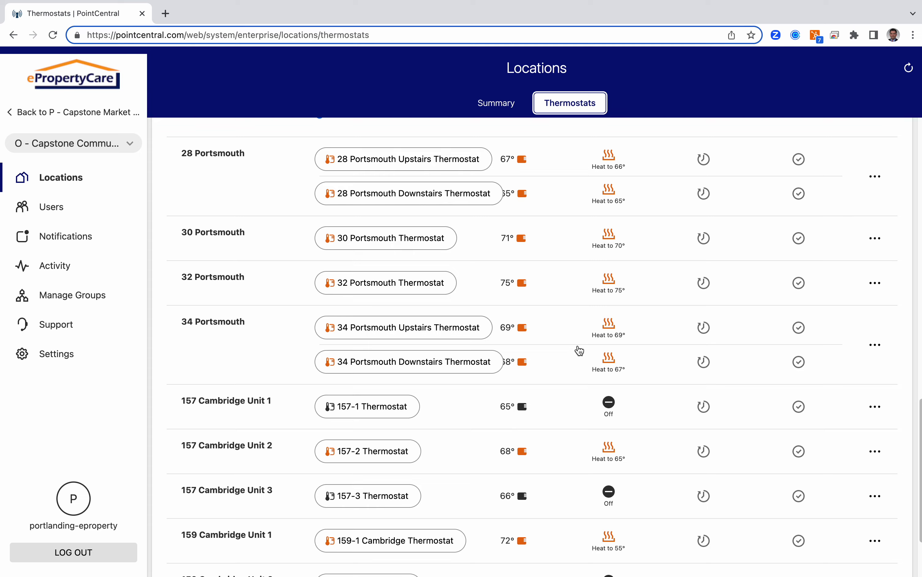
{"action": "scroll", "coordinate": [580, 372], "scroll_direction": "down", "scroll_amount": 4}
{"action": "scroll", "coordinate": [587, 430], "scroll_direction": "up", "scroll_amount": 20}
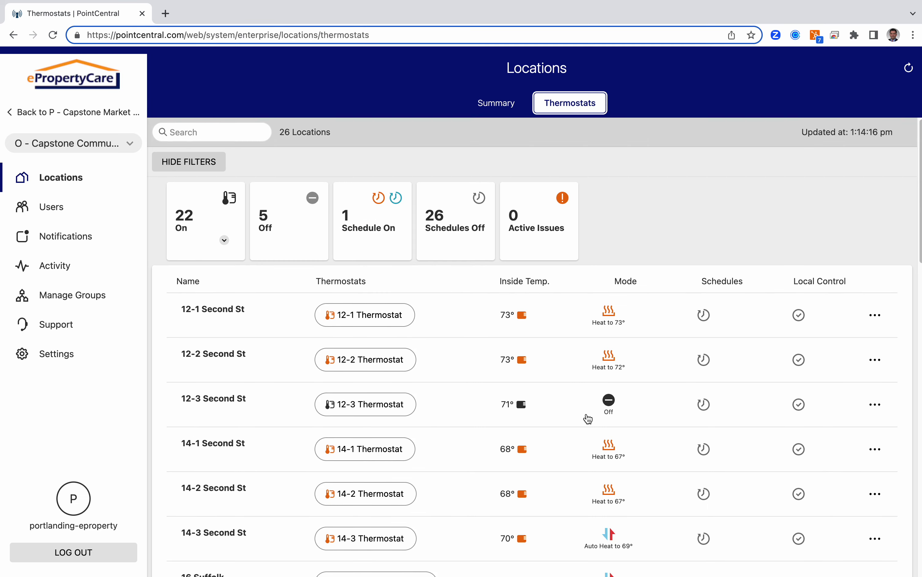
{"action": "left_click", "coordinate": [65, 206]}
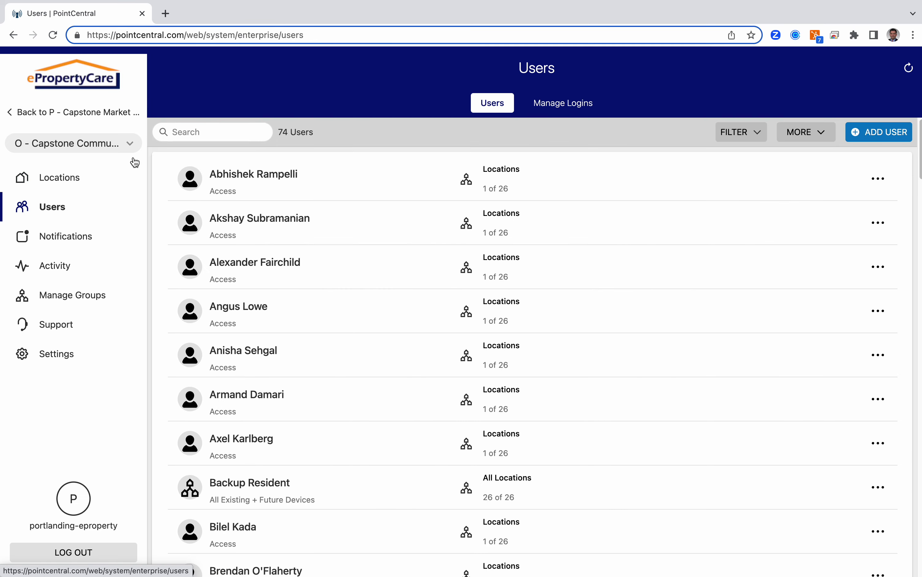
{"action": "left_click", "coordinate": [130, 144]}
{"action": "left_click", "coordinate": [152, 216]}
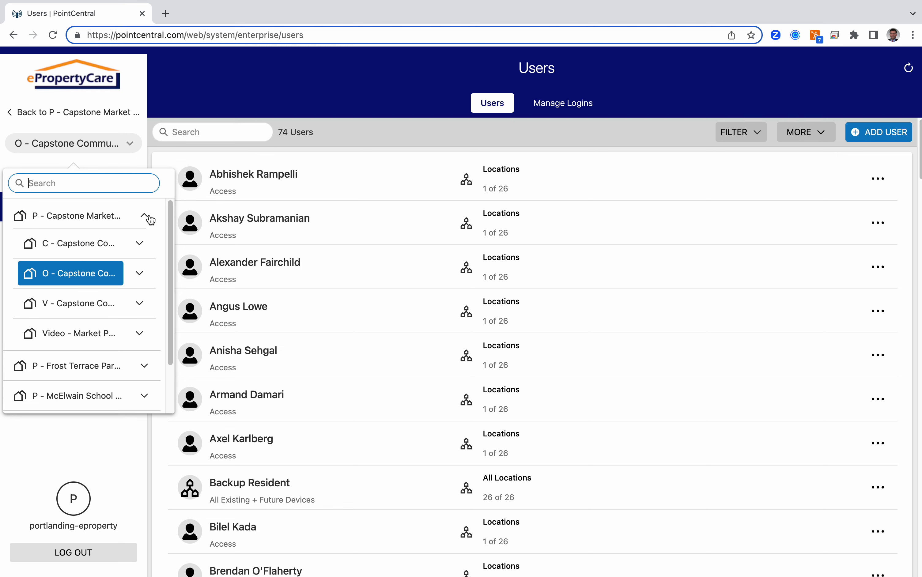
Step: View C - Capstone Common Area's five locations, then expand the Capstone Market property choices again
{"action": "left_click", "coordinate": [60, 247]}
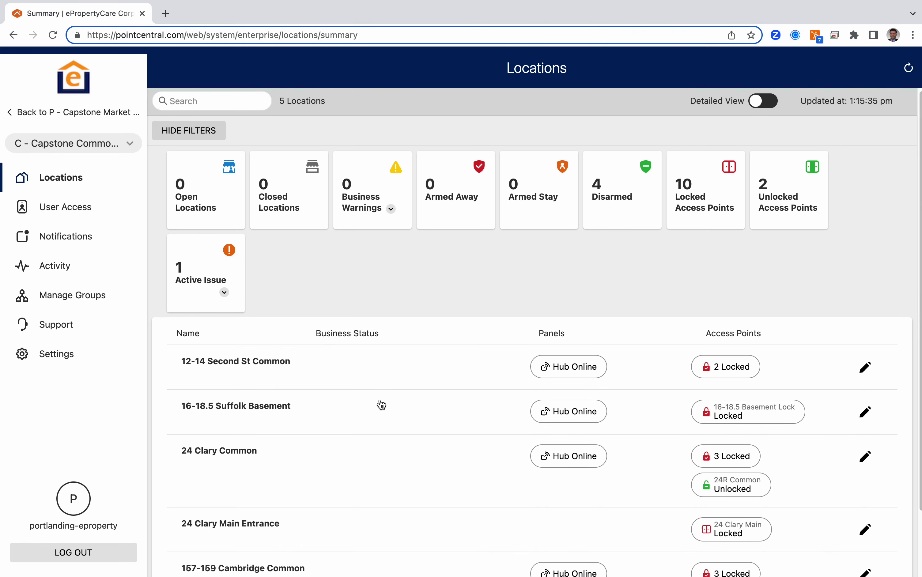
{"action": "scroll", "coordinate": [378, 405], "scroll_direction": "down", "scroll_amount": 3}
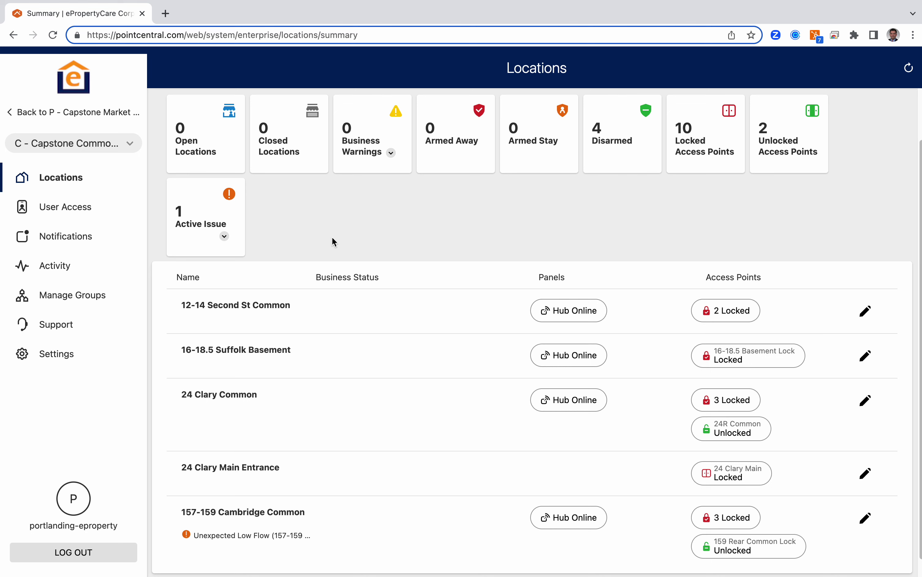
{"action": "left_click", "coordinate": [135, 145]}
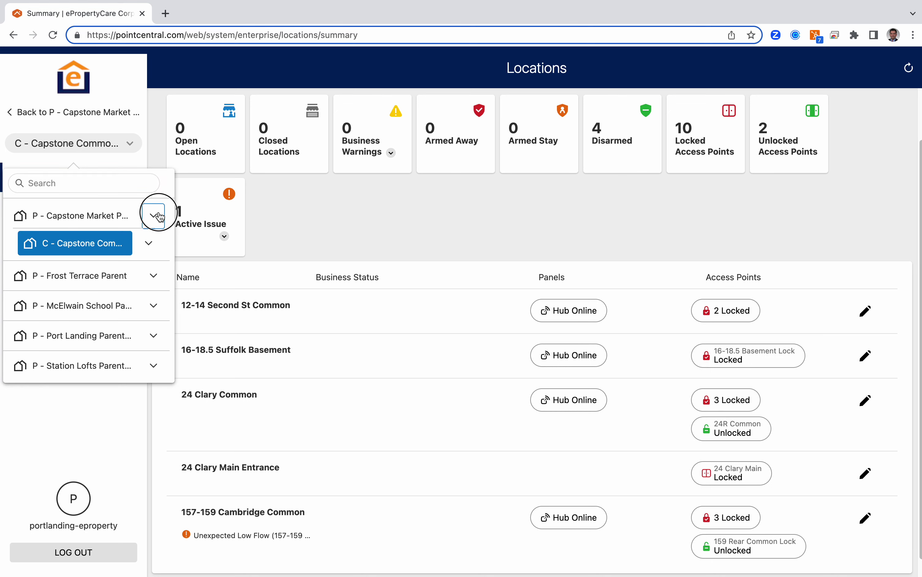
{"action": "left_click", "coordinate": [145, 215]}
{"action": "left_click", "coordinate": [87, 278]}
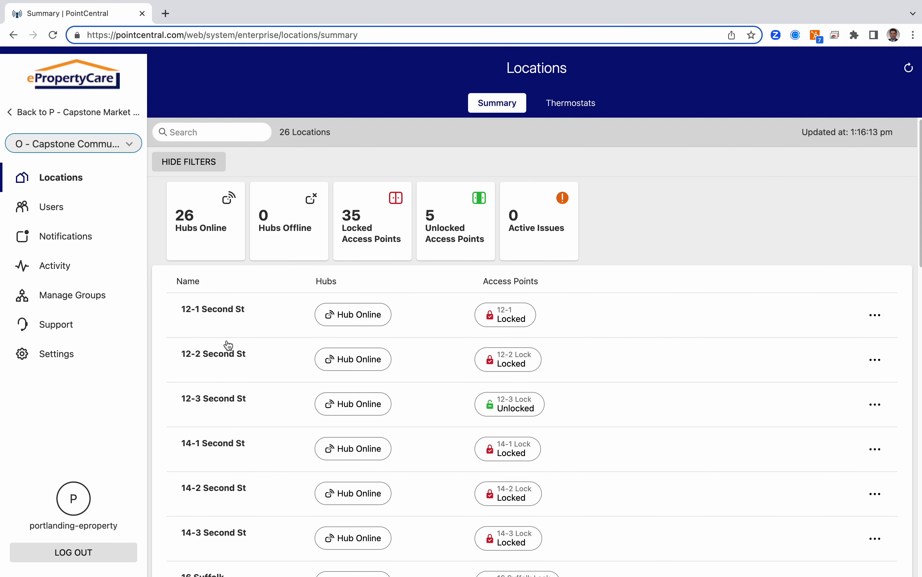
{"action": "scroll", "coordinate": [226, 347], "scroll_direction": "down", "scroll_amount": 5}
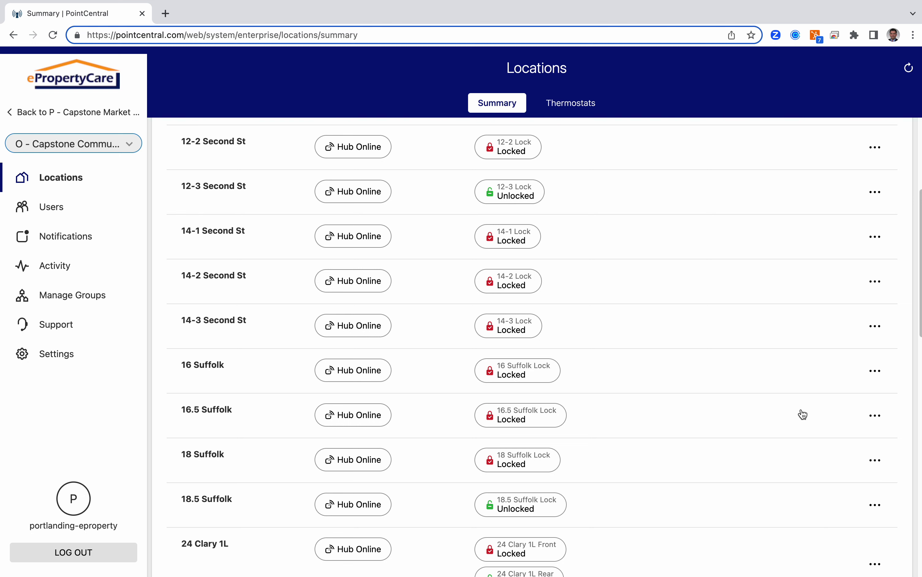
{"action": "left_click", "coordinate": [880, 375]}
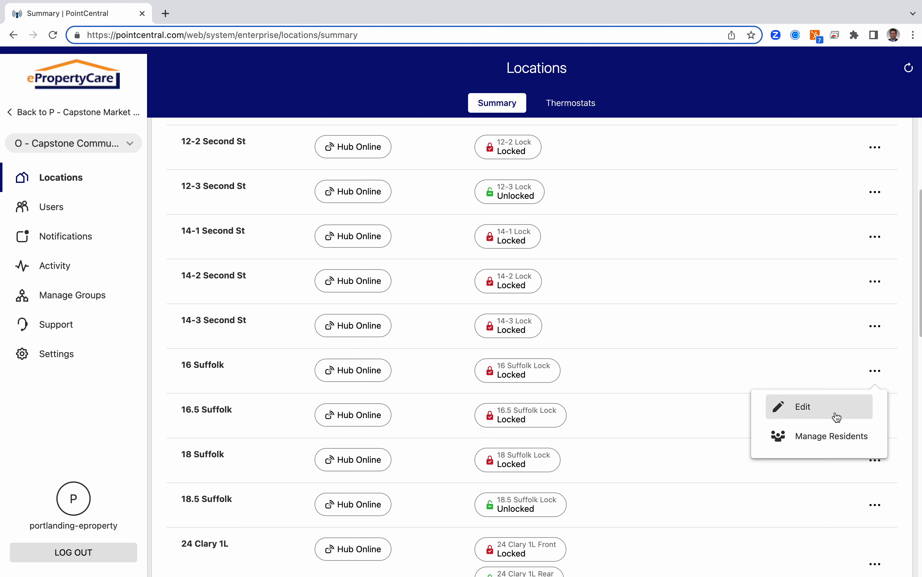
{"action": "left_click", "coordinate": [830, 439]}
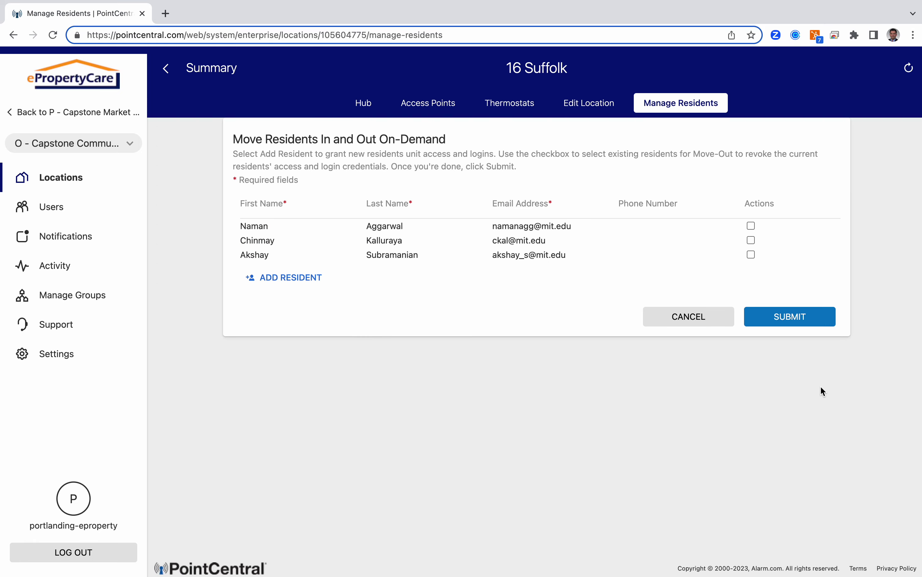
Step: Add a resident row with the new resident's first name, last name and e-mail, then submit and confirm the move-in
{"action": "left_click", "coordinate": [750, 226]}
{"action": "left_click", "coordinate": [750, 241]}
{"action": "left_click", "coordinate": [303, 277]}
{"action": "type", "text": "Da"}
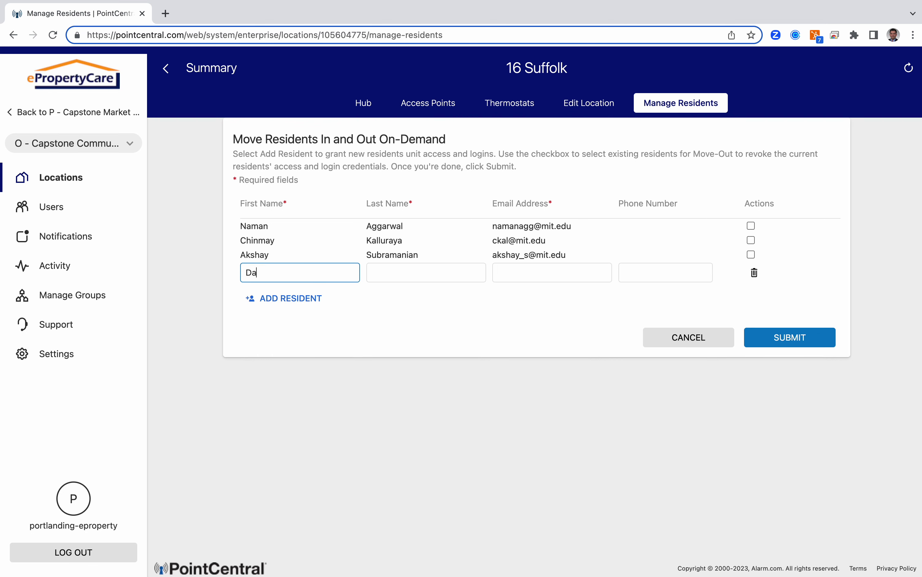
{"action": "type", "text": "ffy"}
{"action": "key", "text": "Tab"}
{"action": "type", "text": "Duck"}
{"action": "key", "text": "Tab"}
{"action": "type", "text": "t"}
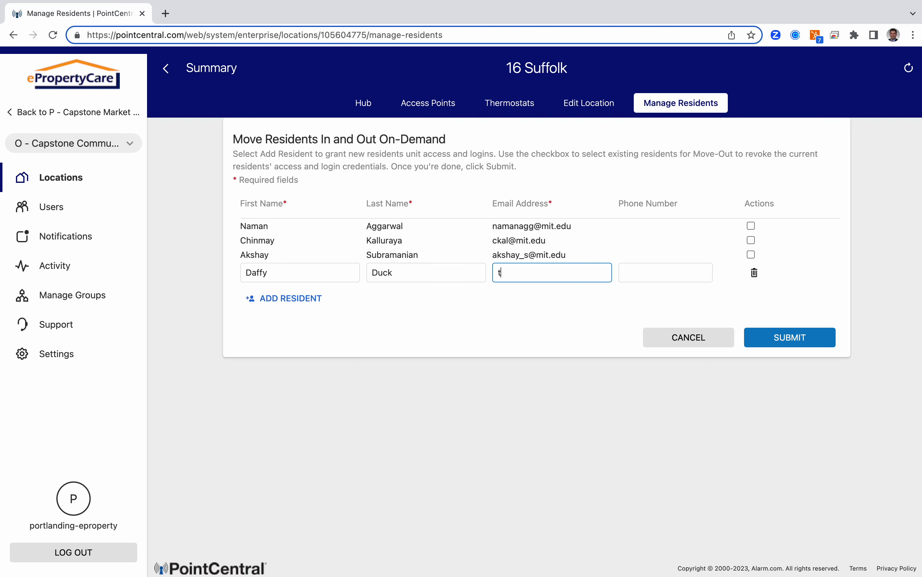
{"action": "type", "text": "est@gmea"}
{"action": "type", "text": "il.com"}
{"action": "left_click", "coordinate": [779, 341]}
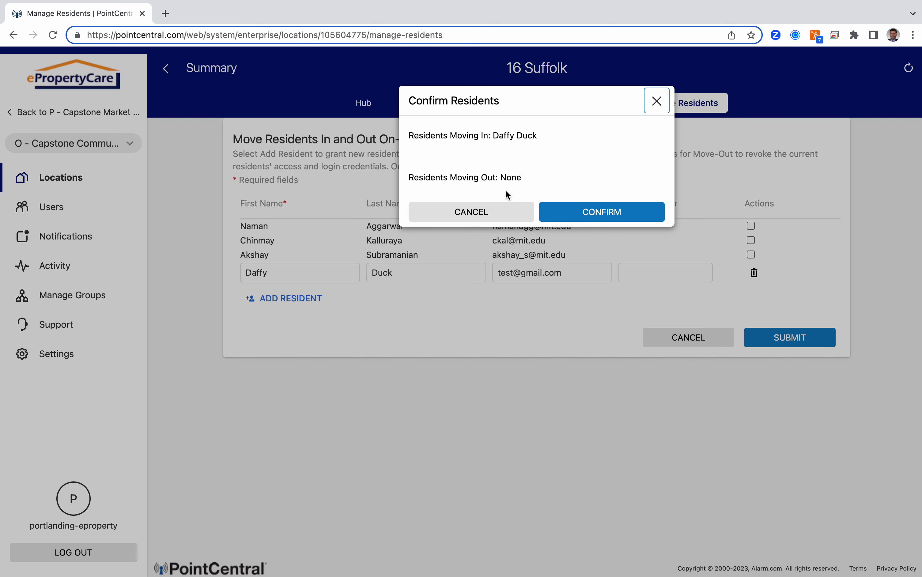
{"action": "left_click", "coordinate": [614, 213]}
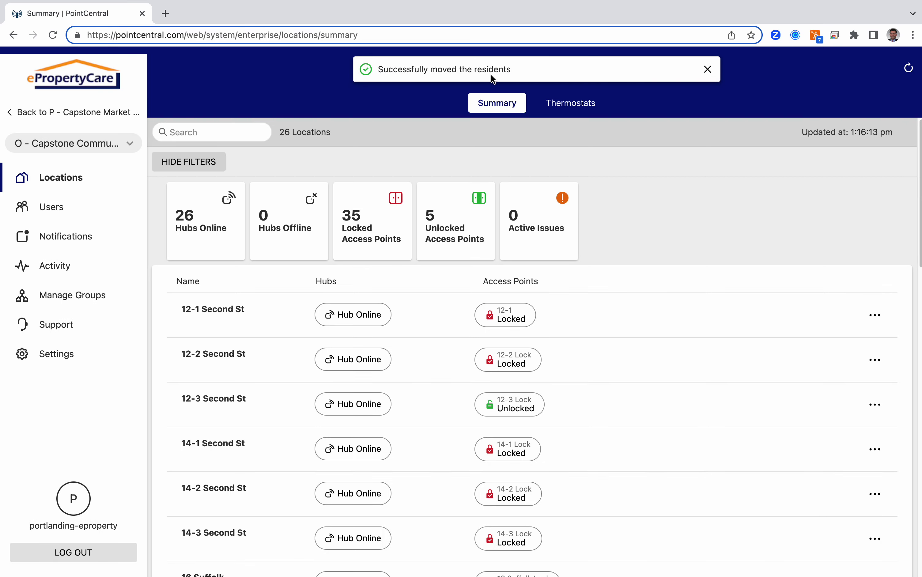
Step: Open the new resident's profile from the 75-user list and go to their location access settings
{"action": "left_click", "coordinate": [61, 209]}
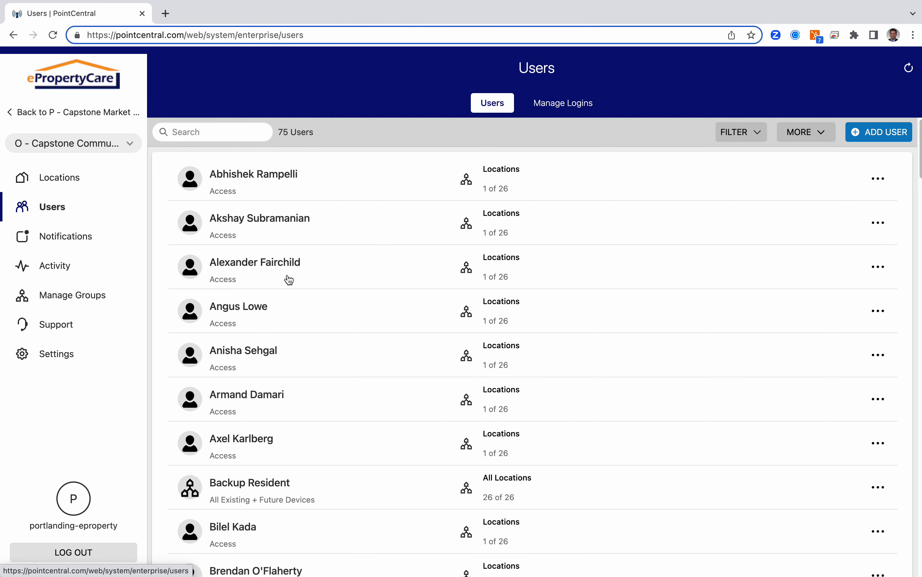
{"action": "scroll", "coordinate": [292, 282], "scroll_direction": "down", "scroll_amount": 2}
{"action": "scroll", "coordinate": [294, 279], "scroll_direction": "down", "scroll_amount": 15}
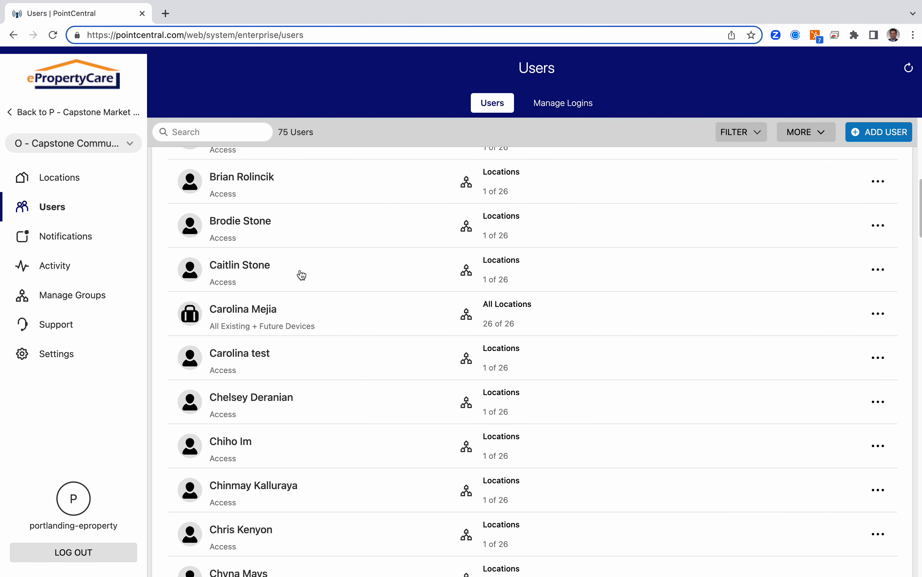
{"action": "left_click", "coordinate": [318, 365]}
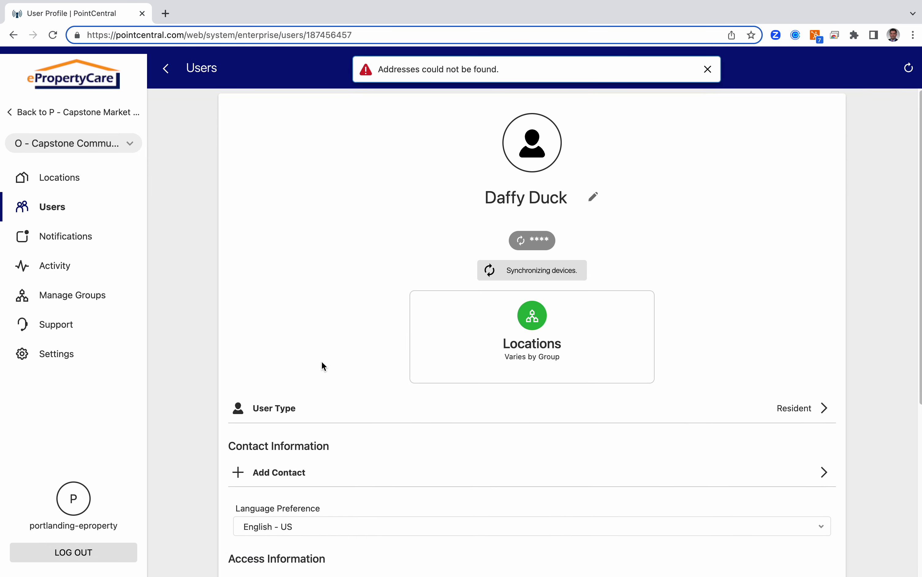
{"action": "left_click", "coordinate": [536, 332]}
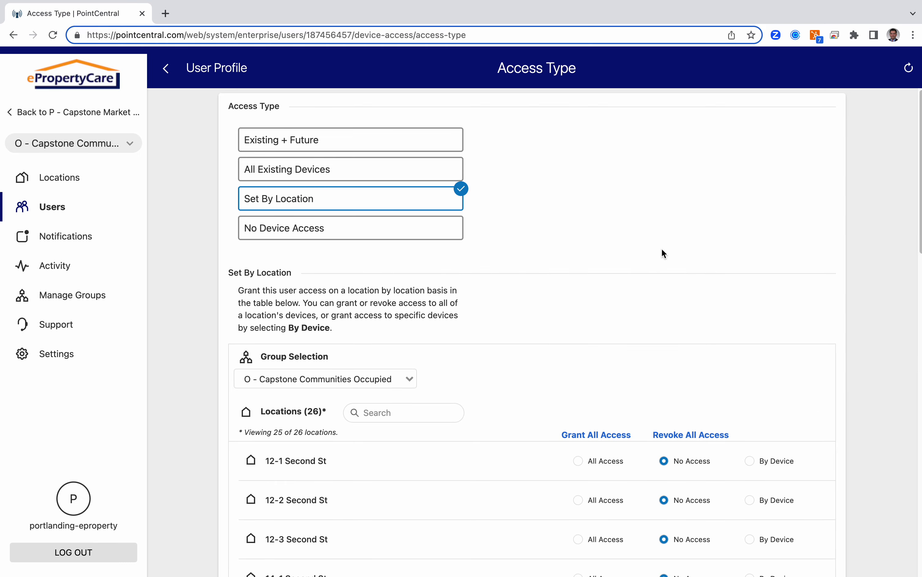
{"action": "scroll", "coordinate": [652, 225], "scroll_direction": "down", "scroll_amount": 7}
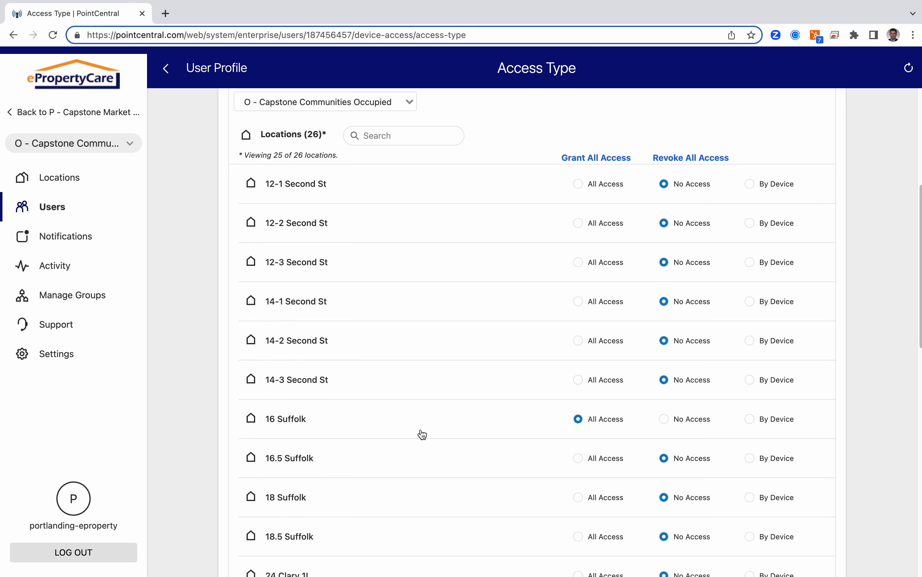
{"action": "scroll", "coordinate": [474, 447], "scroll_direction": "up", "scroll_amount": 4}
{"action": "scroll", "coordinate": [473, 447], "scroll_direction": "up", "scroll_amount": 3}
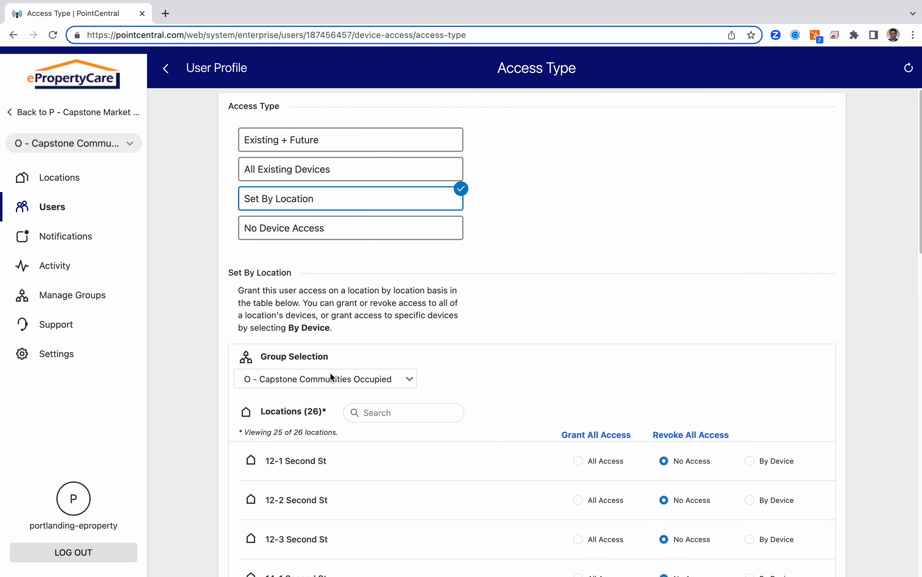
{"action": "left_click", "coordinate": [319, 379]}
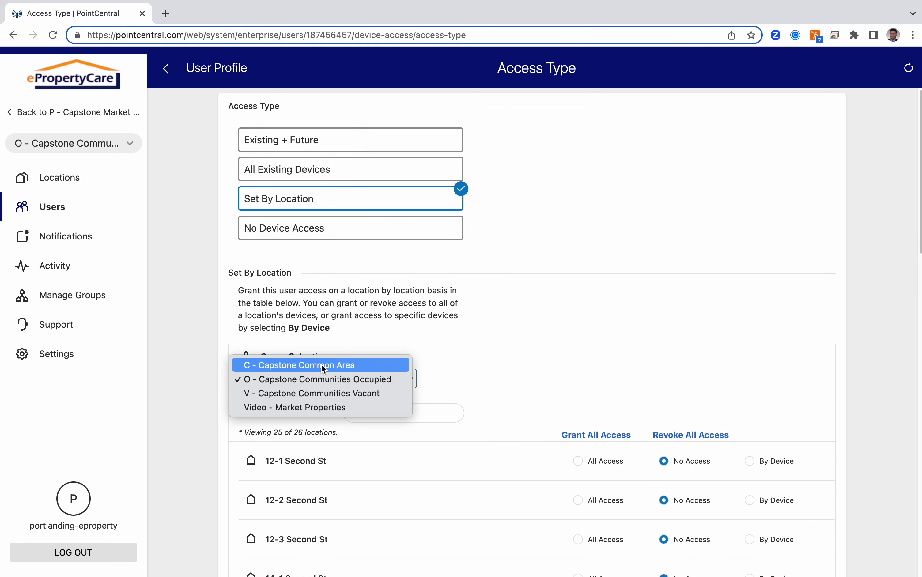
{"action": "left_click", "coordinate": [322, 365]}
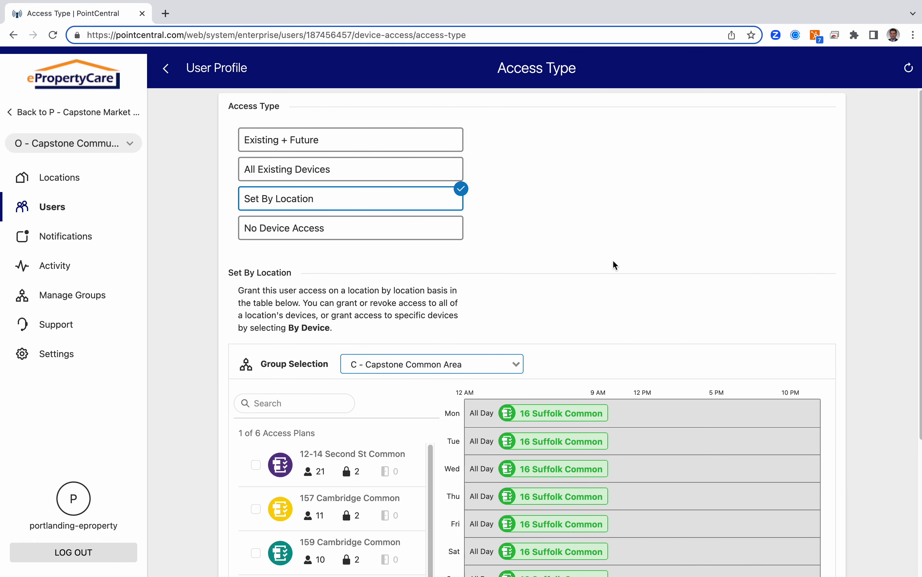
{"action": "scroll", "coordinate": [613, 259], "scroll_direction": "down", "scroll_amount": 3}
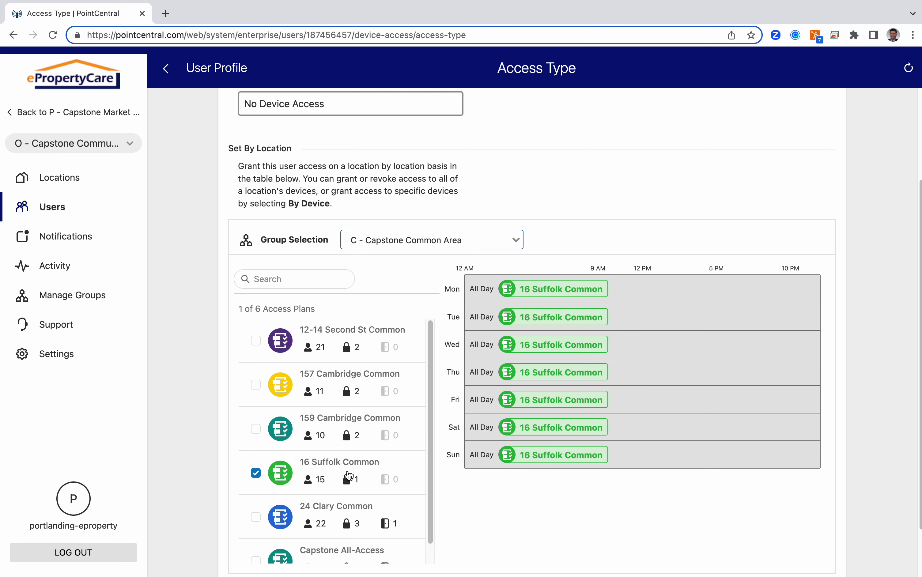
{"action": "scroll", "coordinate": [373, 304], "scroll_direction": "up", "scroll_amount": 3}
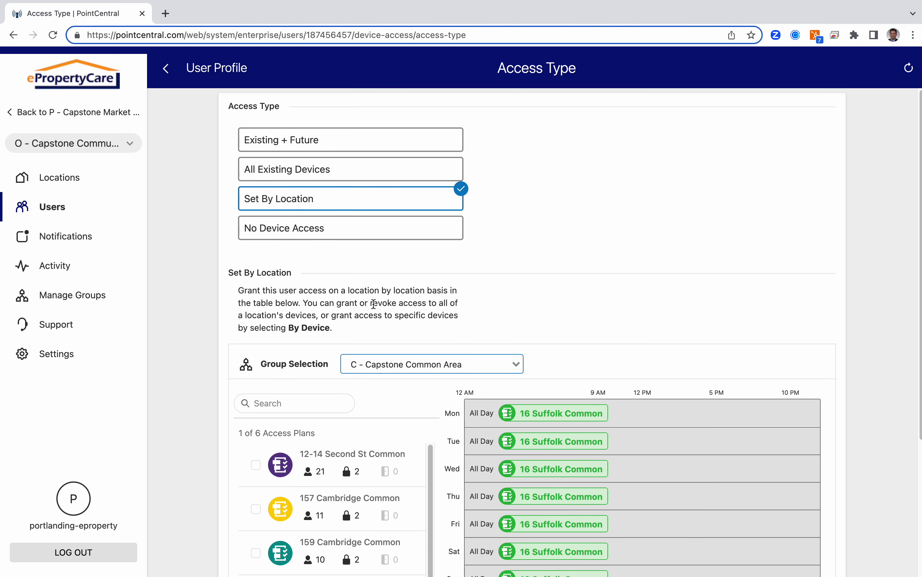
{"action": "left_click", "coordinate": [167, 71]}
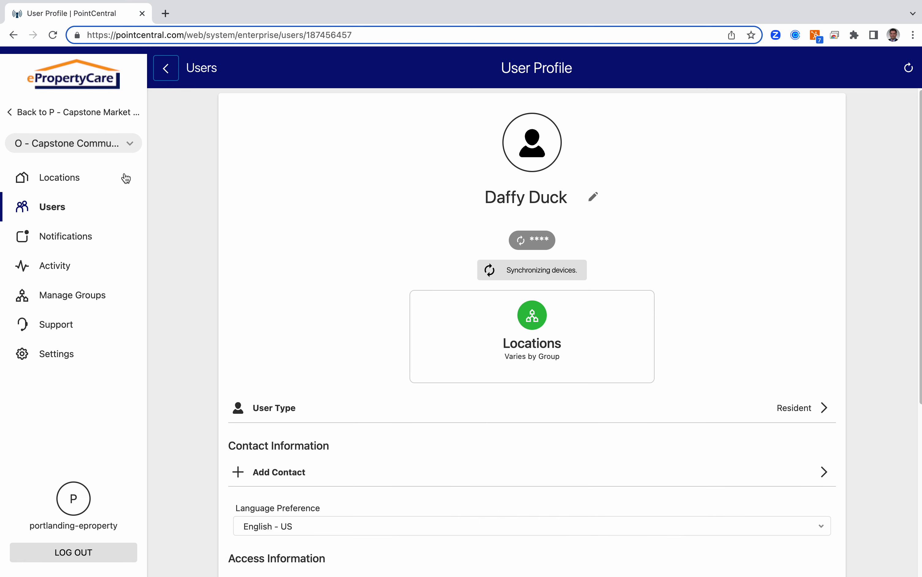
{"action": "left_click", "coordinate": [126, 147]}
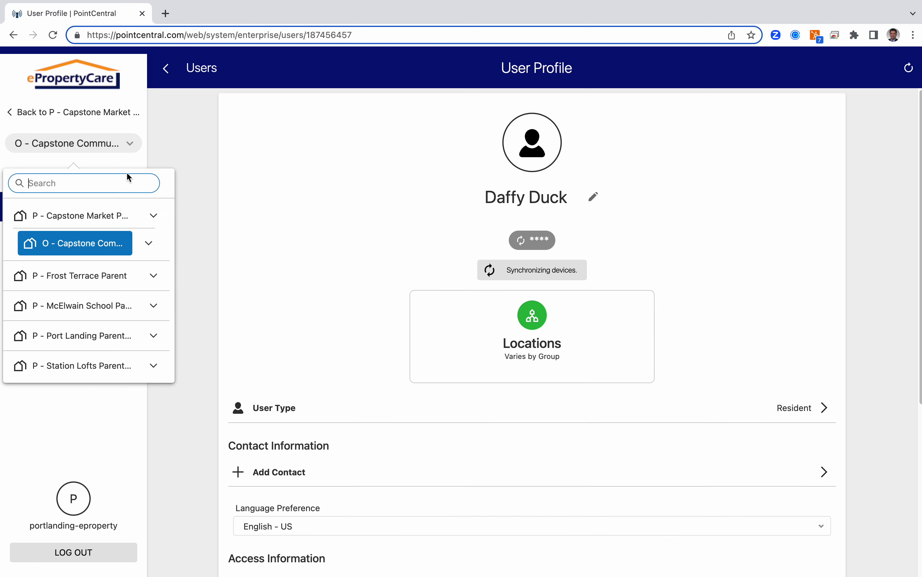
{"action": "left_click", "coordinate": [146, 237]}
{"action": "scroll", "coordinate": [130, 313], "scroll_direction": "down", "scroll_amount": 4}
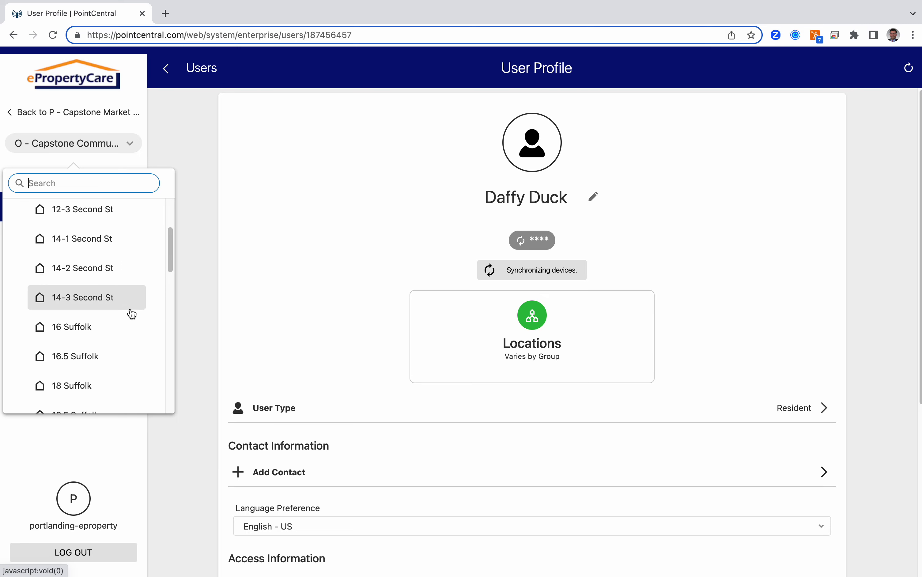
{"action": "left_click", "coordinate": [106, 298]}
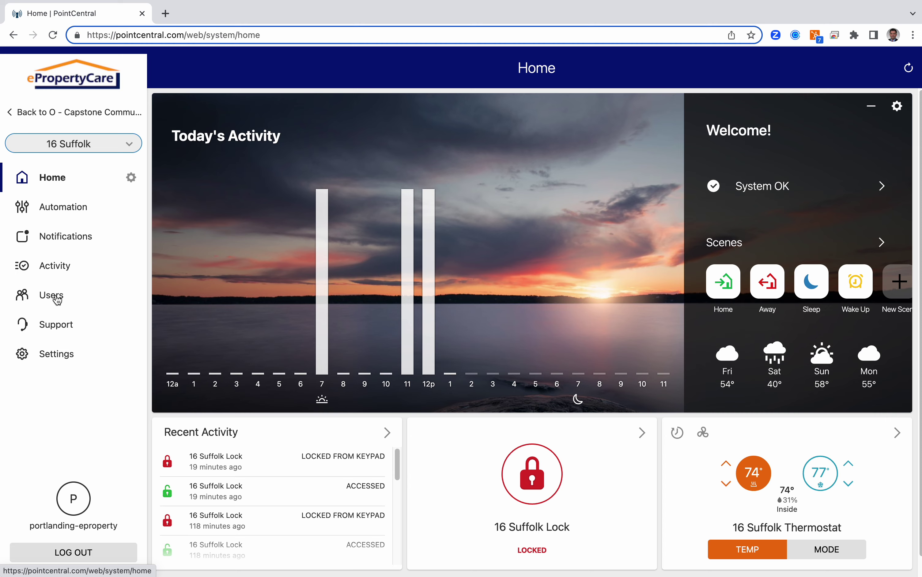
{"action": "left_click", "coordinate": [52, 296]}
{"action": "left_click", "coordinate": [554, 109]}
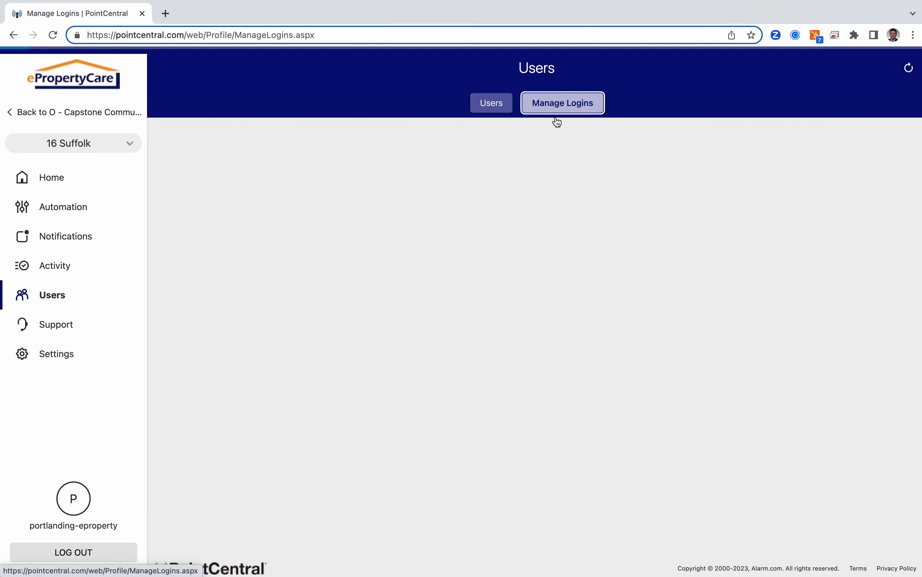
{"action": "scroll", "coordinate": [438, 413], "scroll_direction": "down", "scroll_amount": 10}
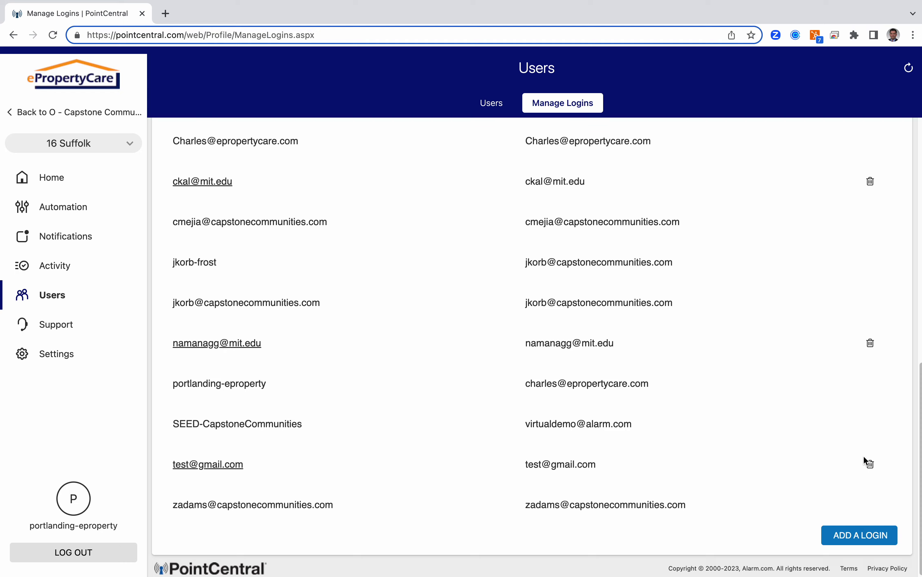
{"action": "left_click", "coordinate": [96, 116]}
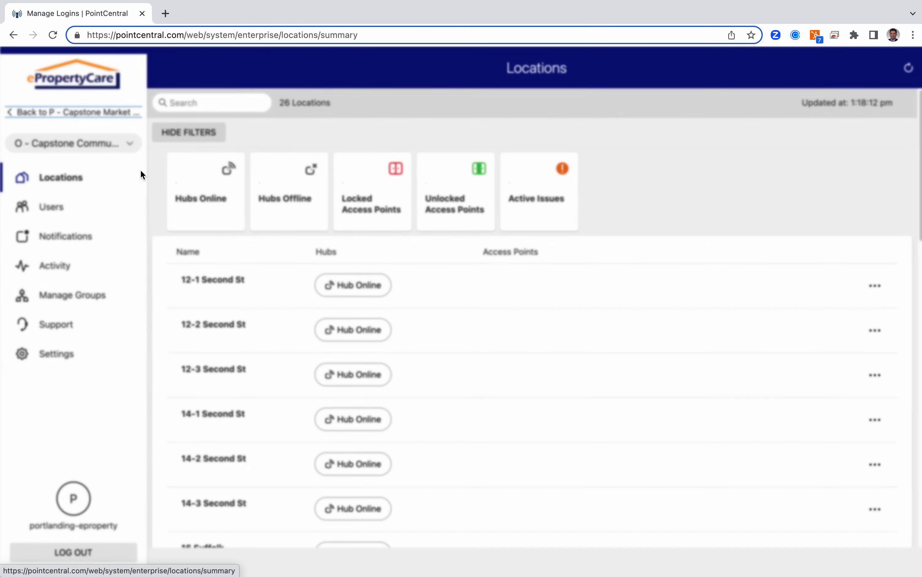
{"action": "scroll", "coordinate": [617, 422], "scroll_direction": "down", "scroll_amount": 4}
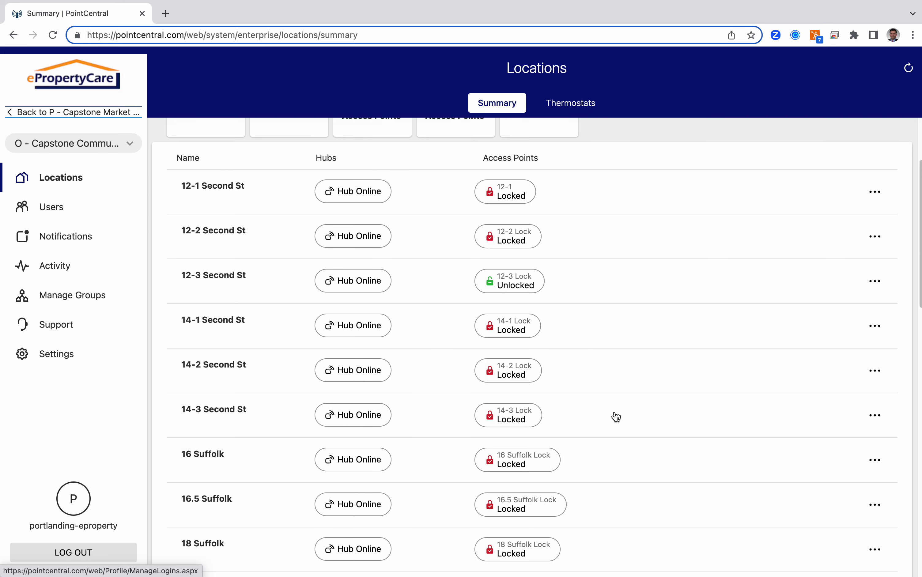
{"action": "left_click", "coordinate": [875, 438]}
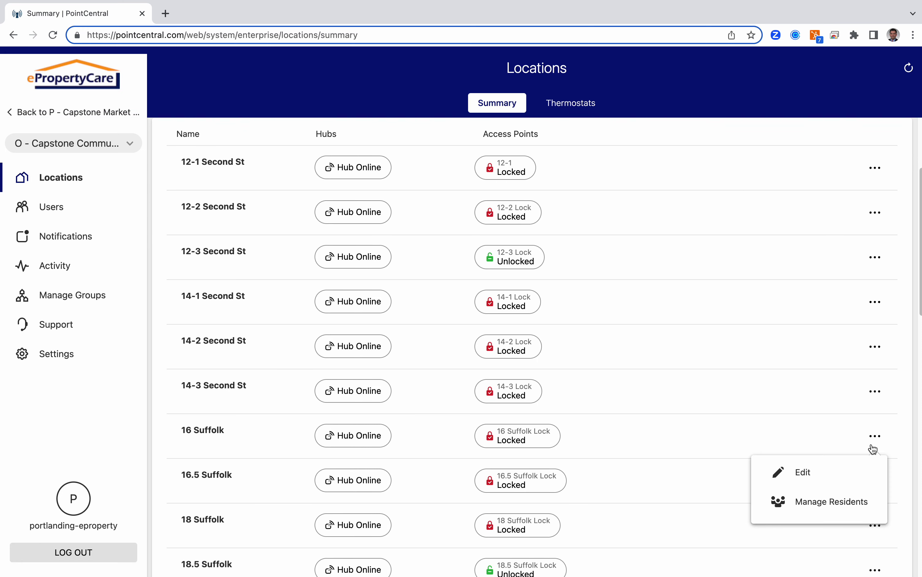
{"action": "left_click", "coordinate": [842, 500]}
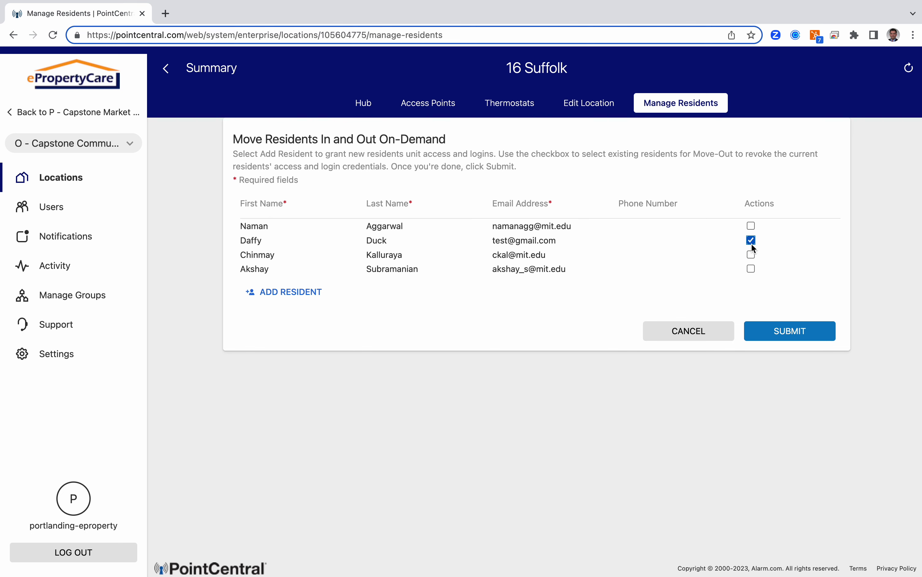
{"action": "left_click", "coordinate": [798, 335]}
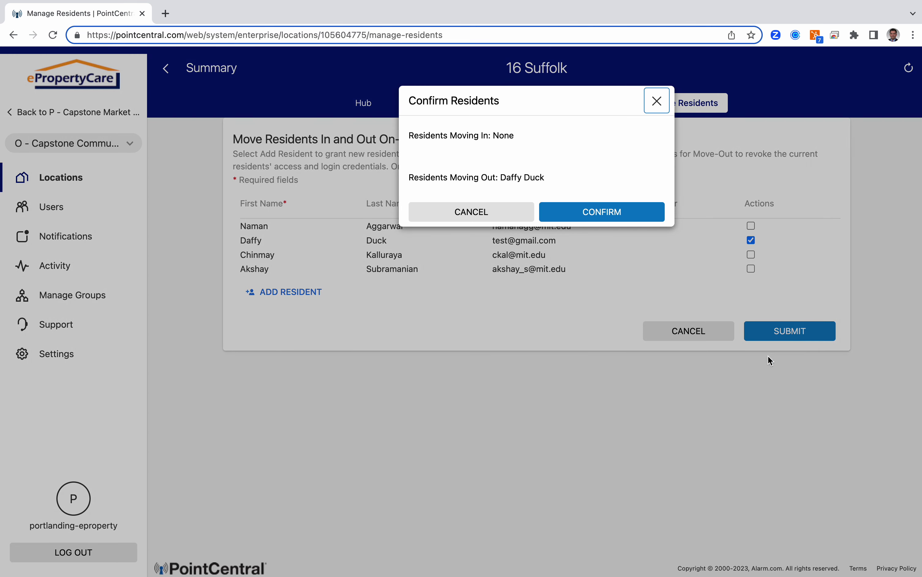
{"action": "left_click", "coordinate": [613, 211]}
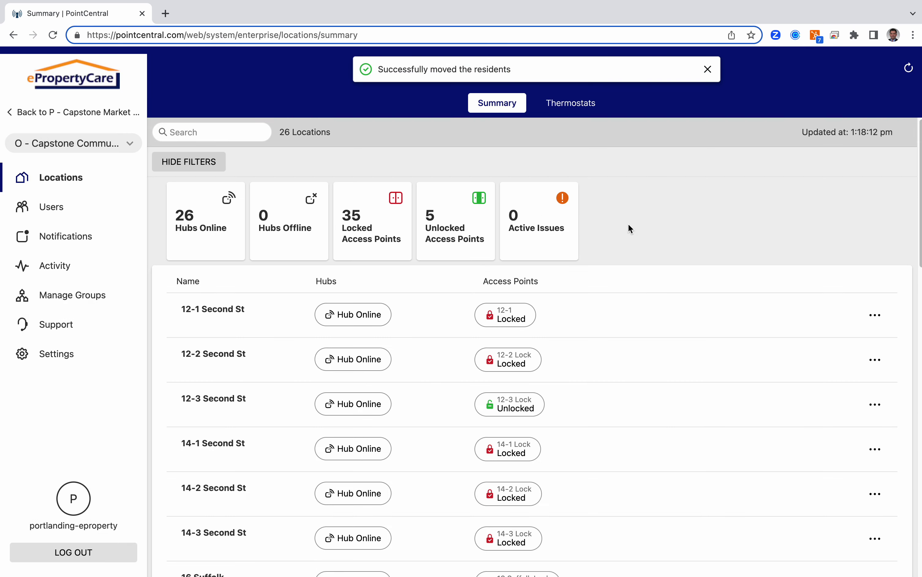